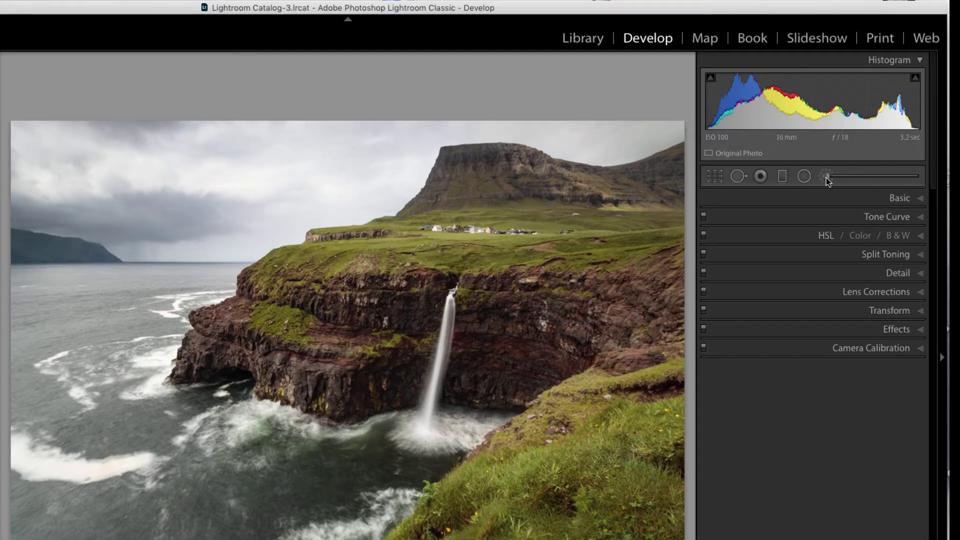
Start an Adjustment Brush mask with Auto Mask on, paint the sky beside the mountain's left slope and show the mask overlay
click(828, 180)
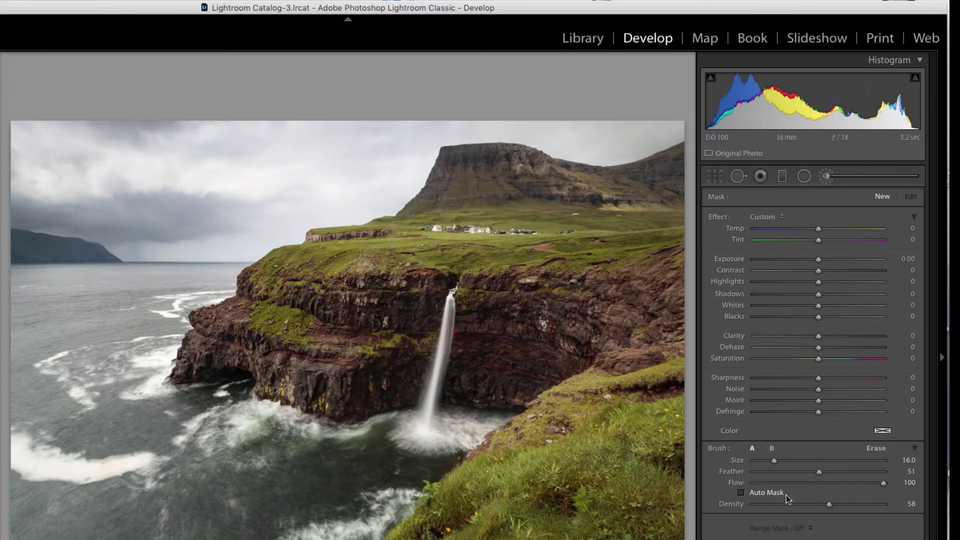
click(742, 494)
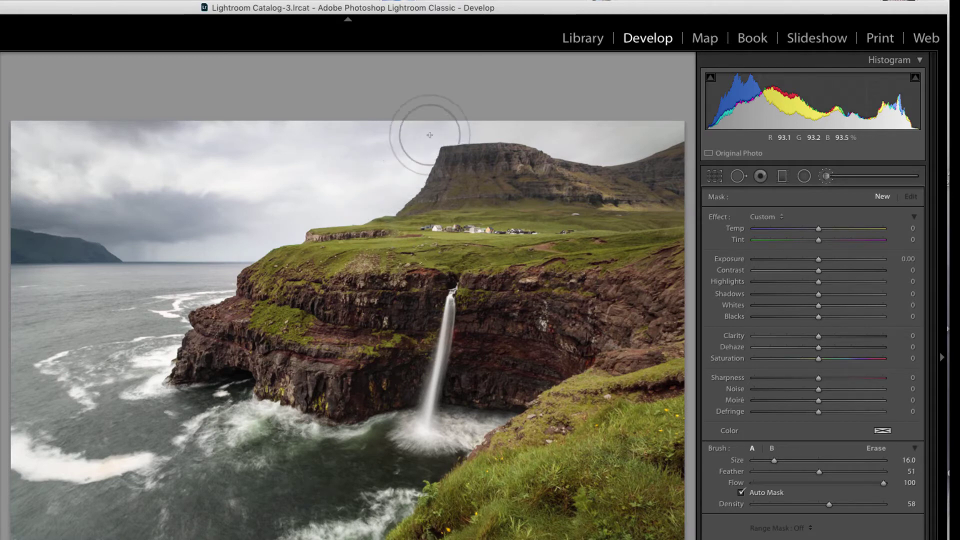
click(443, 133)
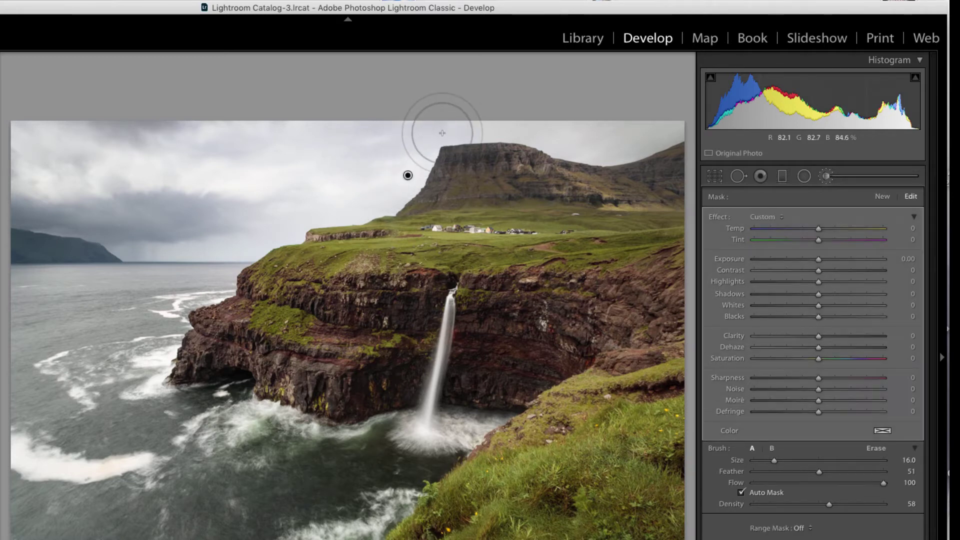
key(o)
key(o)
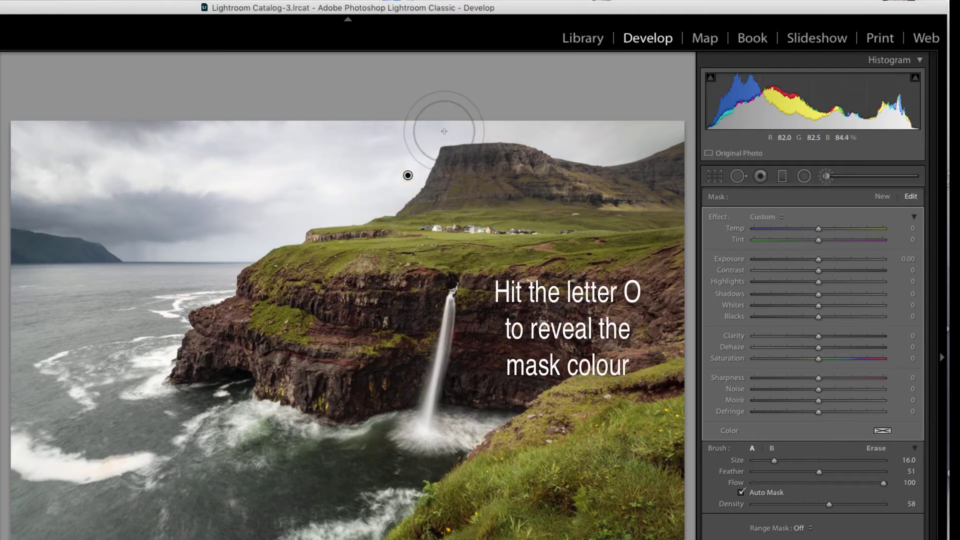
key(o)
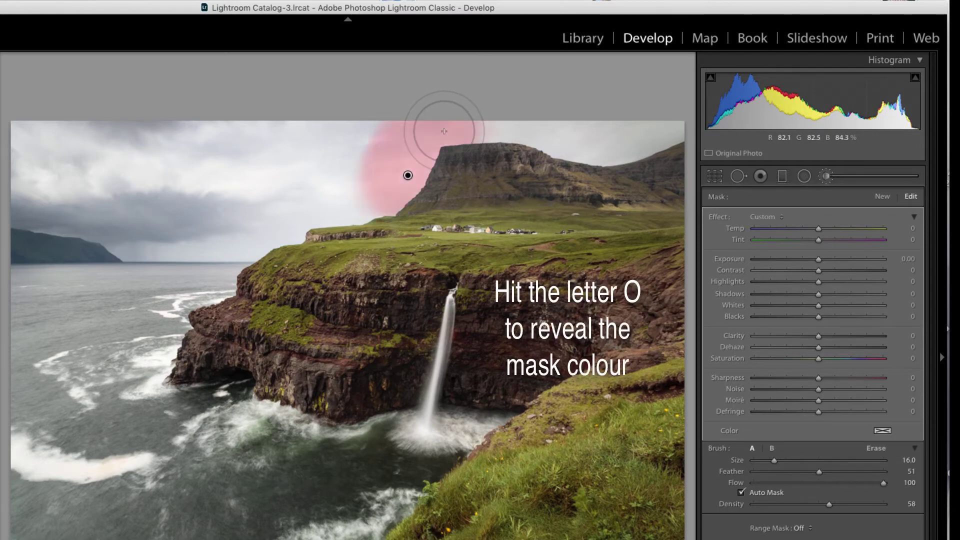
Paint the mask across the rest of the sky, above the mountain and over the clouds to the left, and hide the overlay
mouse_move(484, 131)
mouse_down()
mouse_move(545, 134)
mouse_move(564, 148)
mouse_move(608, 154)
mouse_move(660, 138)
mouse_up()
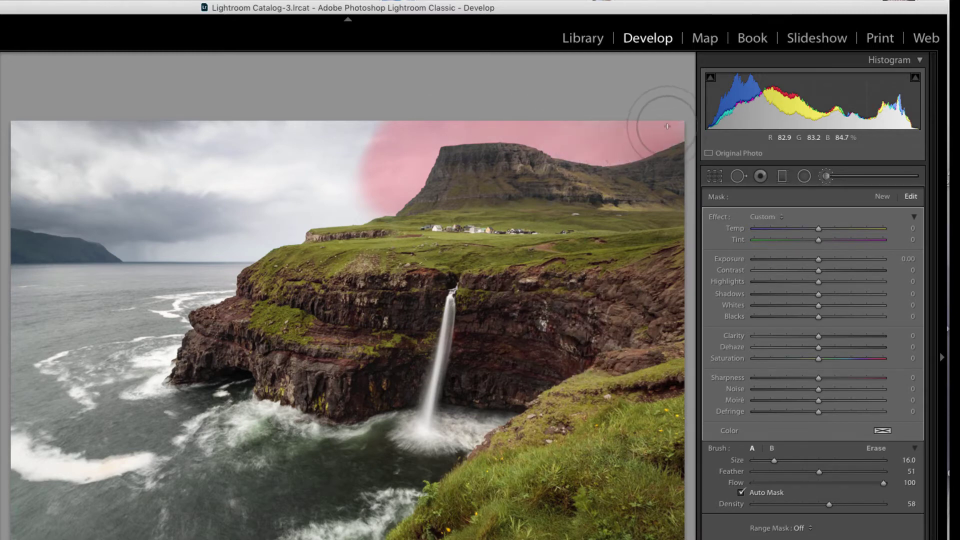
drag(306, 122, 389, 155)
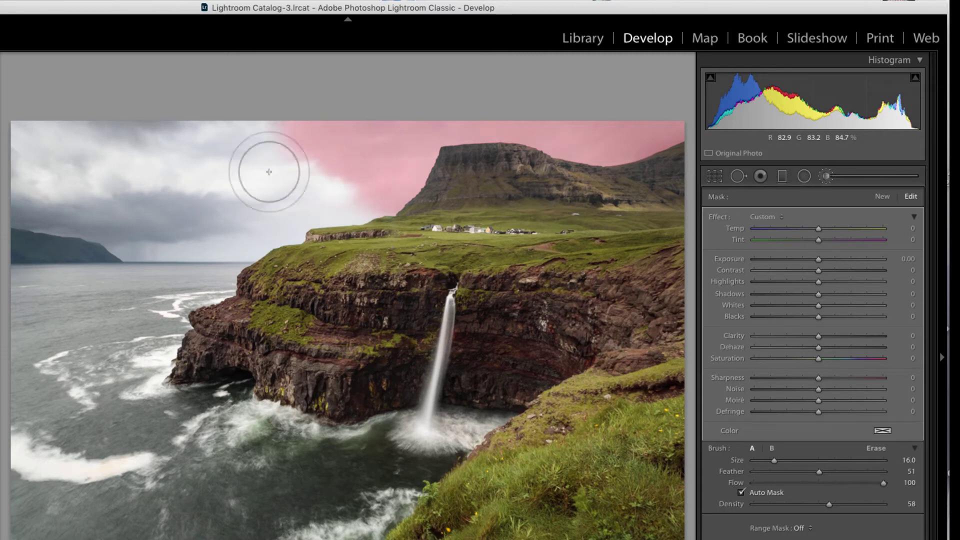
mouse_move(193, 160)
mouse_down()
mouse_move(242, 179)
mouse_move(285, 180)
mouse_move(125, 185)
mouse_move(154, 200)
mouse_move(109, 202)
mouse_move(8, 166)
mouse_move(22, 131)
mouse_move(158, 111)
mouse_move(109, 118)
mouse_move(269, 119)
mouse_move(243, 124)
mouse_move(190, 184)
mouse_move(221, 210)
mouse_move(16, 179)
mouse_move(32, 186)
mouse_move(34, 202)
mouse_move(34, 194)
mouse_move(185, 200)
mouse_move(291, 191)
mouse_move(152, 206)
mouse_move(307, 157)
mouse_up()
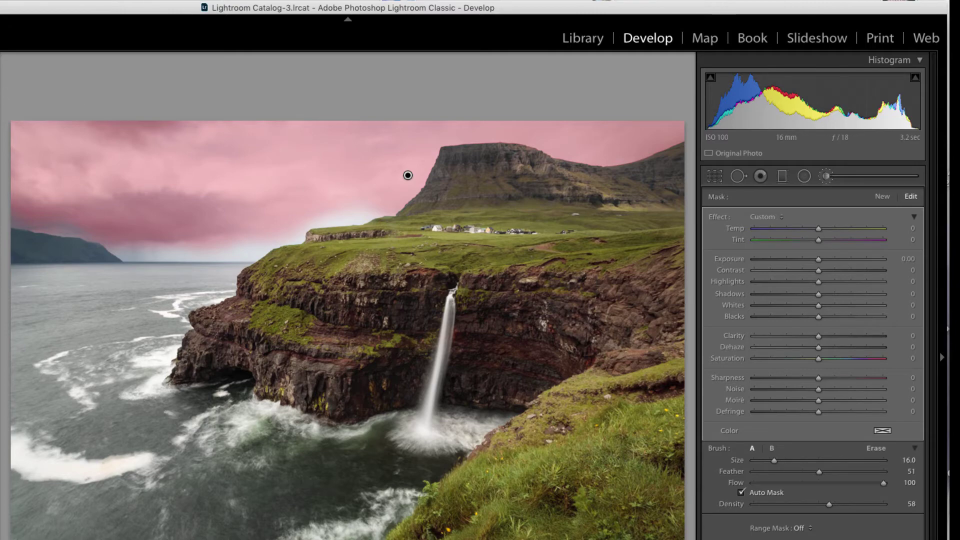
key(z)
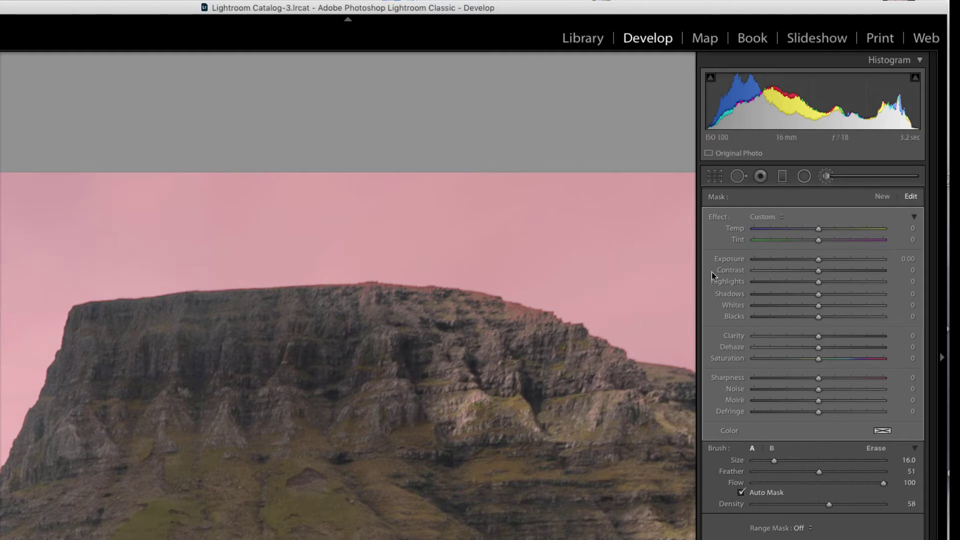
key(o)
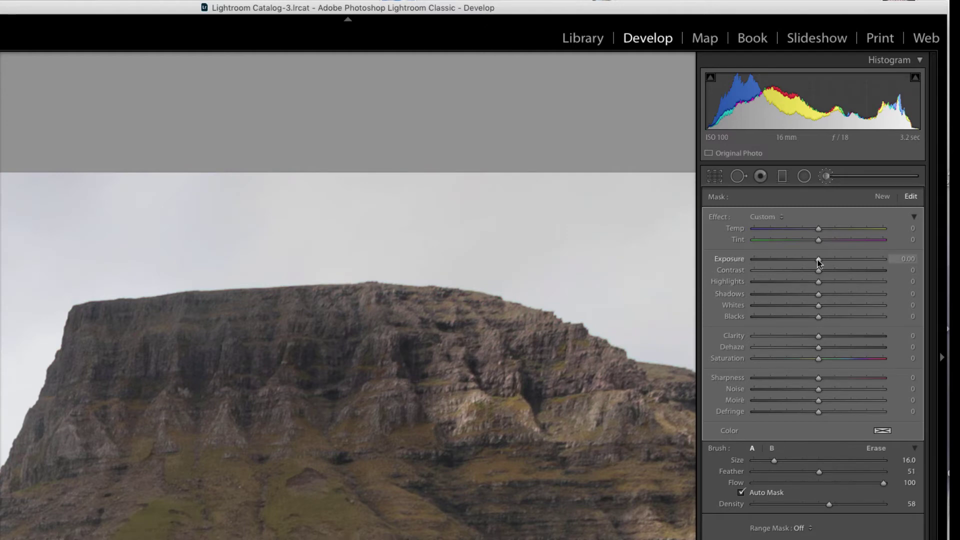
Try an exposure of -2.60 on the sky mask and check the edge along the mountain top
drag(819, 261, 777, 260)
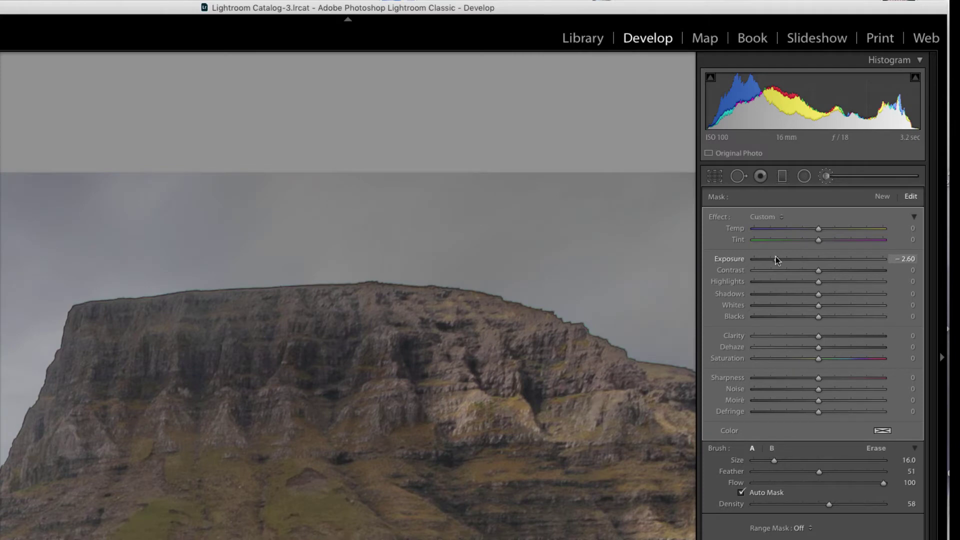
key(z)
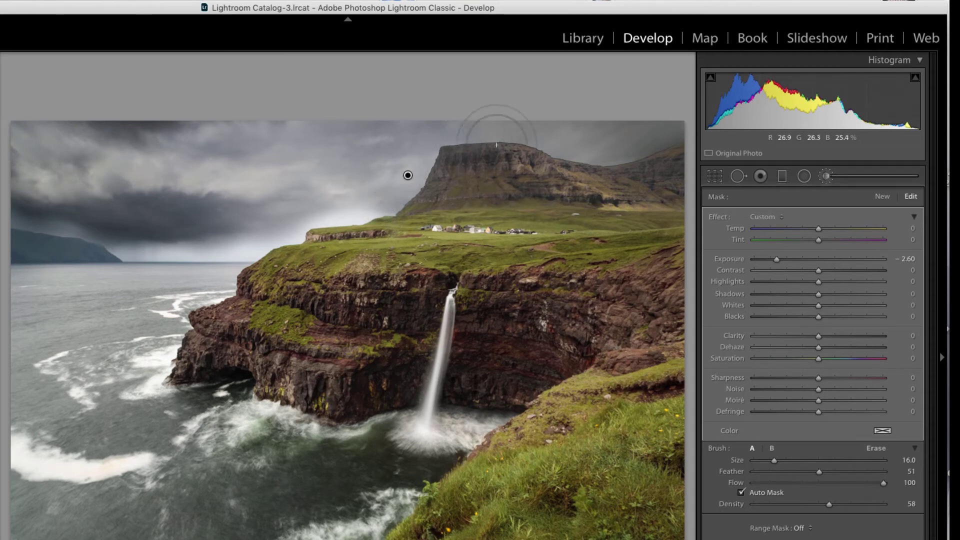
key(z)
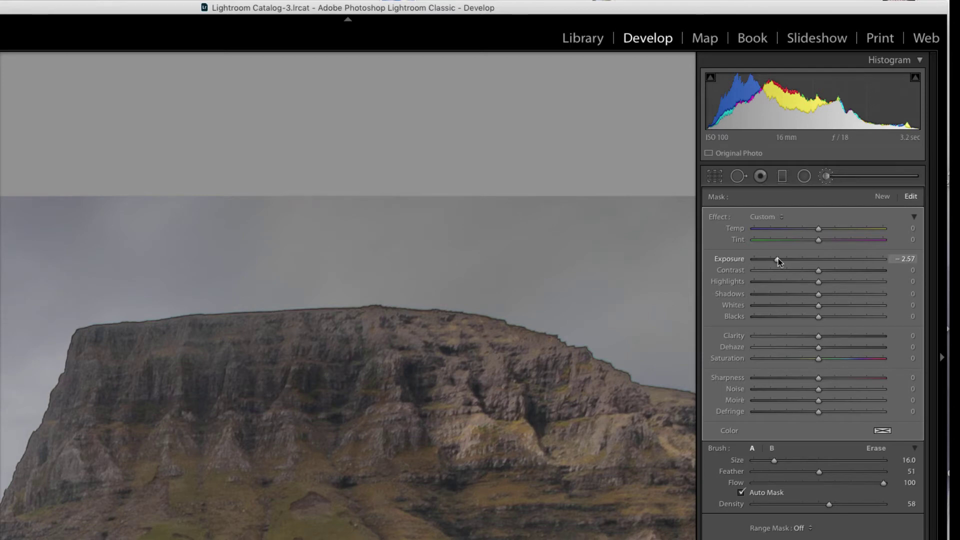
Set the sky mask's exposure to -0.74, checking the mountain edge up close and in the full image
drag(779, 258, 787, 258)
drag(787, 260, 799, 259)
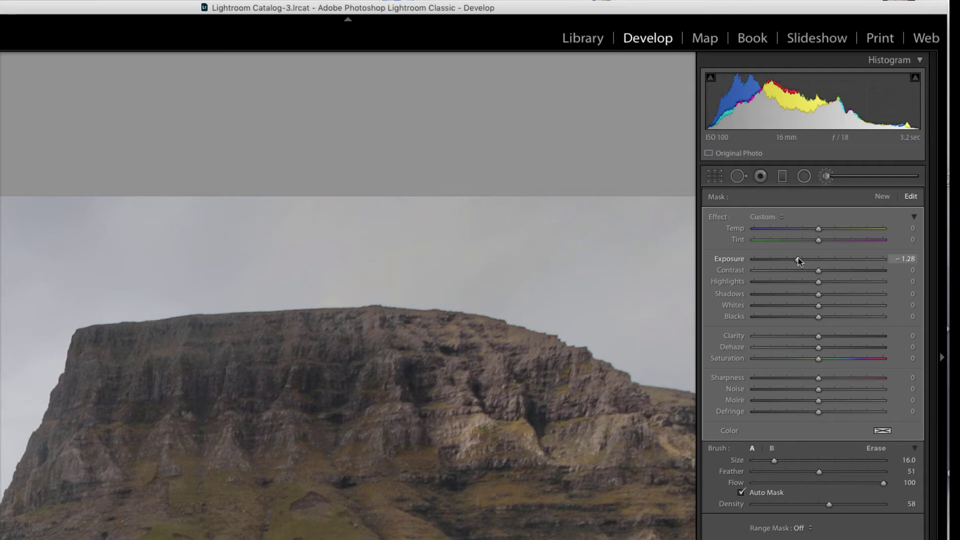
drag(800, 260, 805, 260)
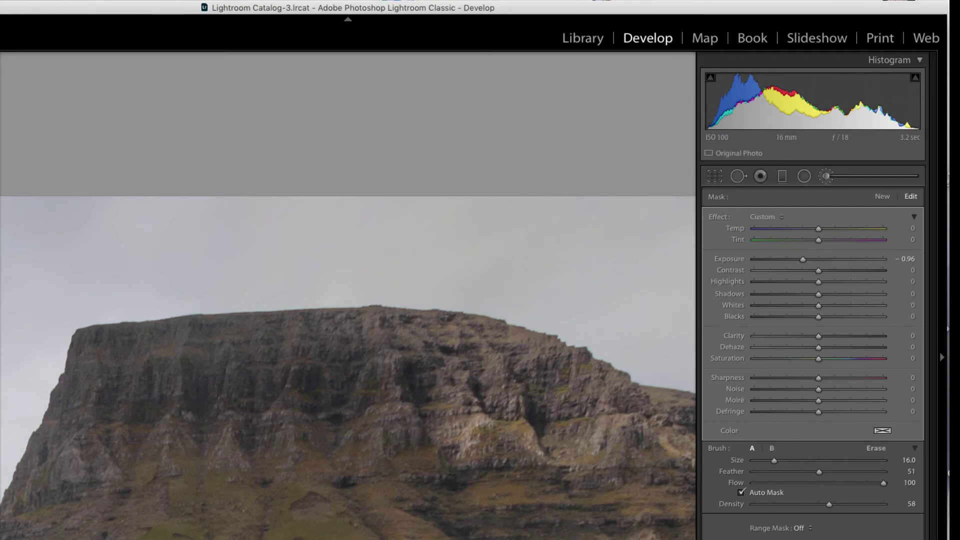
scroll(119, 236, down, 10)
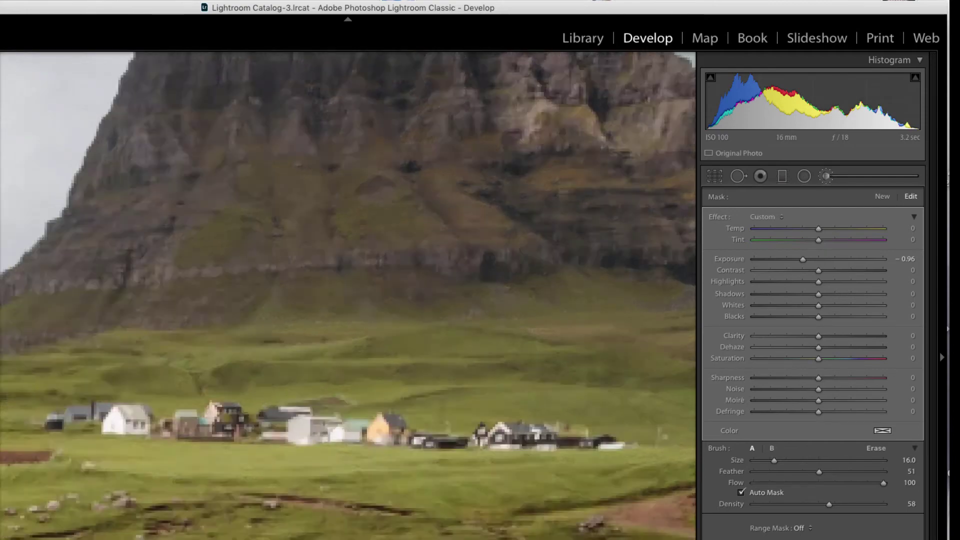
key(z)
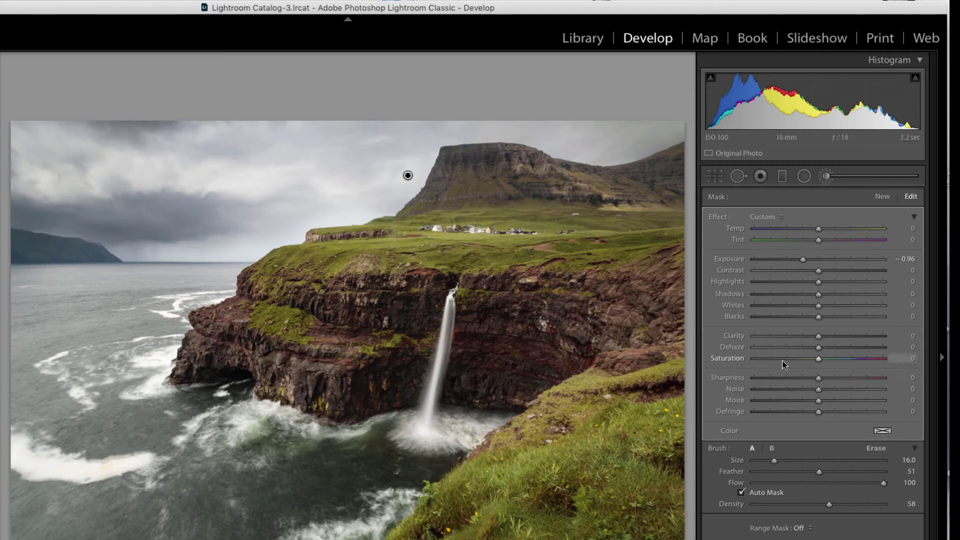
mouse_move(802, 259)
mouse_down()
mouse_move(818, 261)
mouse_move(806, 260)
mouse_up()
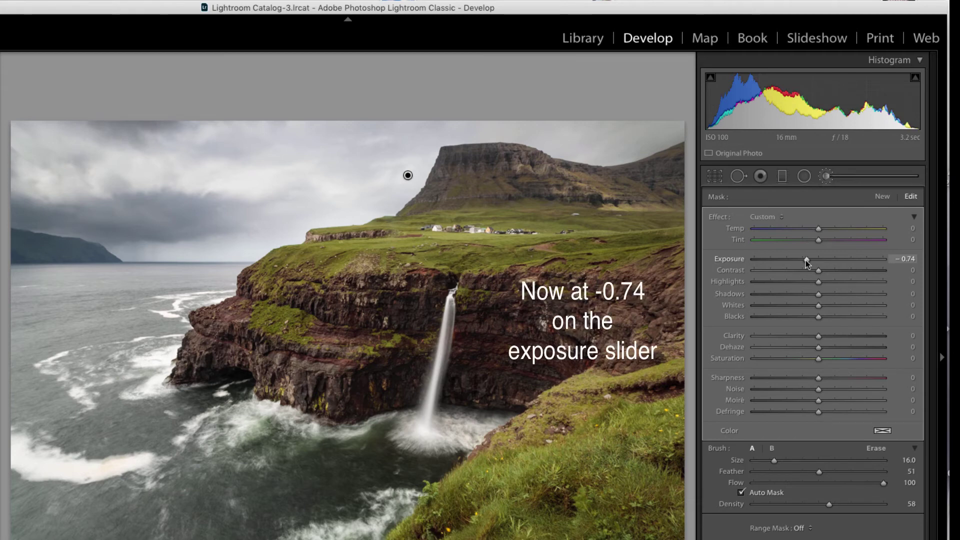
Create a second brush mask and paint the dark clouds and upper part of the sky, reducing the brush size to 13
click(884, 198)
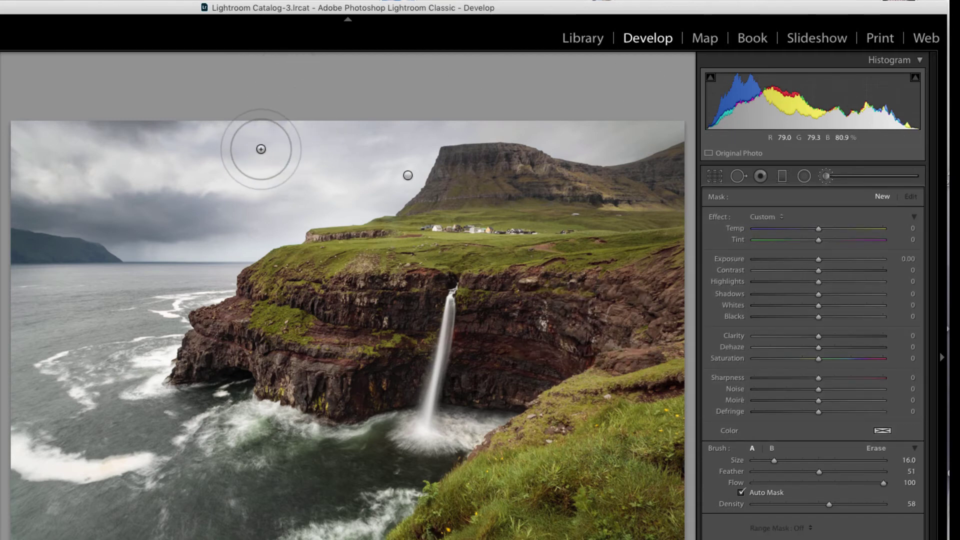
scroll(260, 150, up, 1)
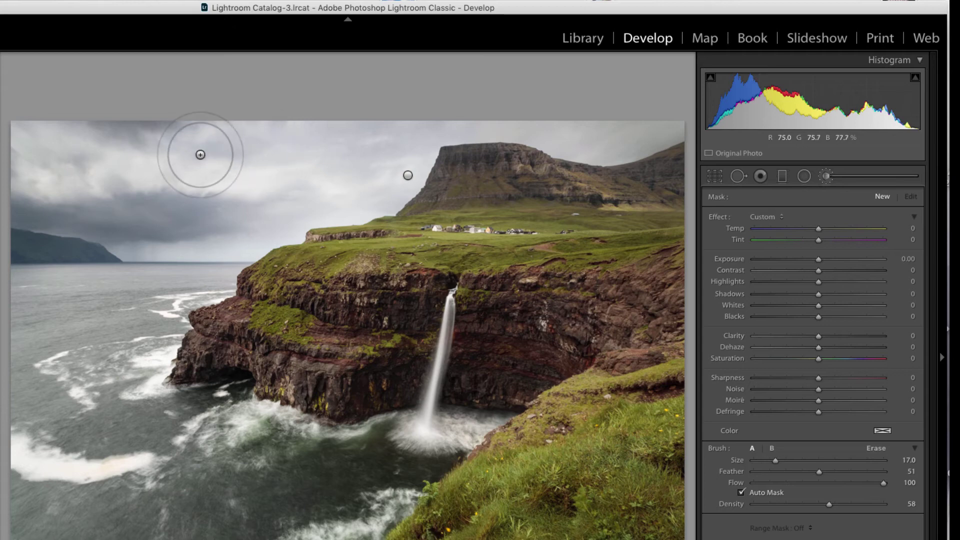
scroll(230, 155, up, 2)
mouse_move(206, 188)
mouse_down()
mouse_move(64, 183)
mouse_move(170, 132)
mouse_move(95, 121)
mouse_move(115, 172)
mouse_move(203, 194)
mouse_move(230, 131)
mouse_move(305, 137)
mouse_move(283, 133)
mouse_move(325, 108)
mouse_move(312, 118)
mouse_move(396, 107)
mouse_up()
scroll(395, 108, down, 5)
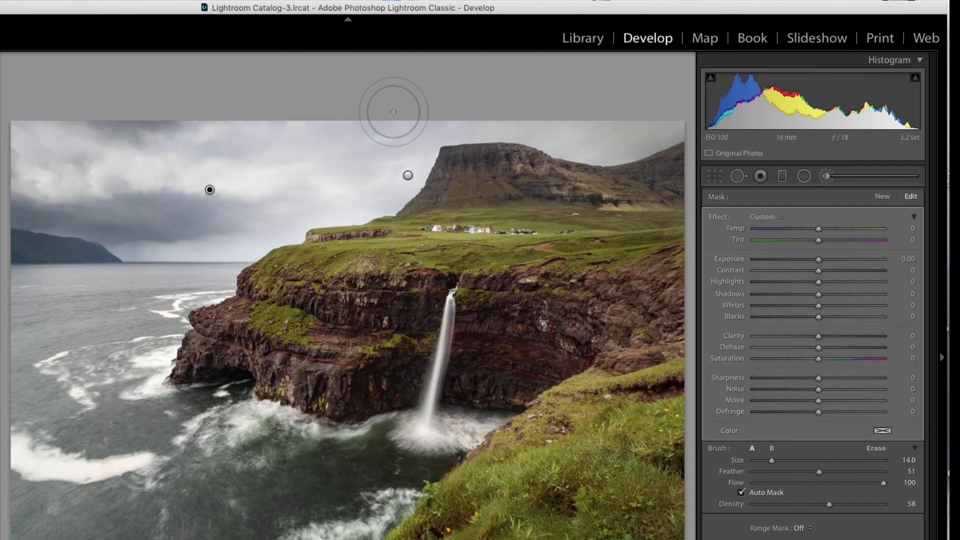
scroll(394, 119, down, 2)
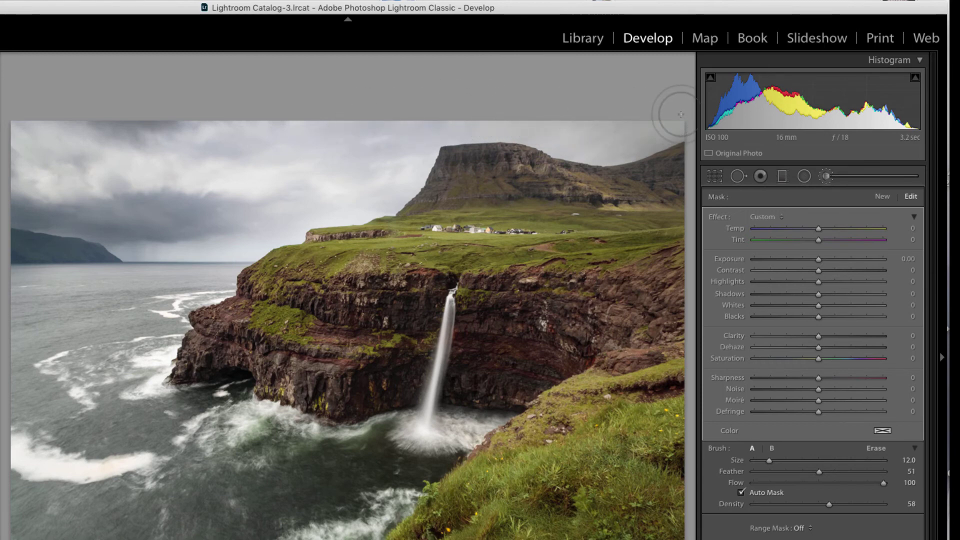
key(bracketright)
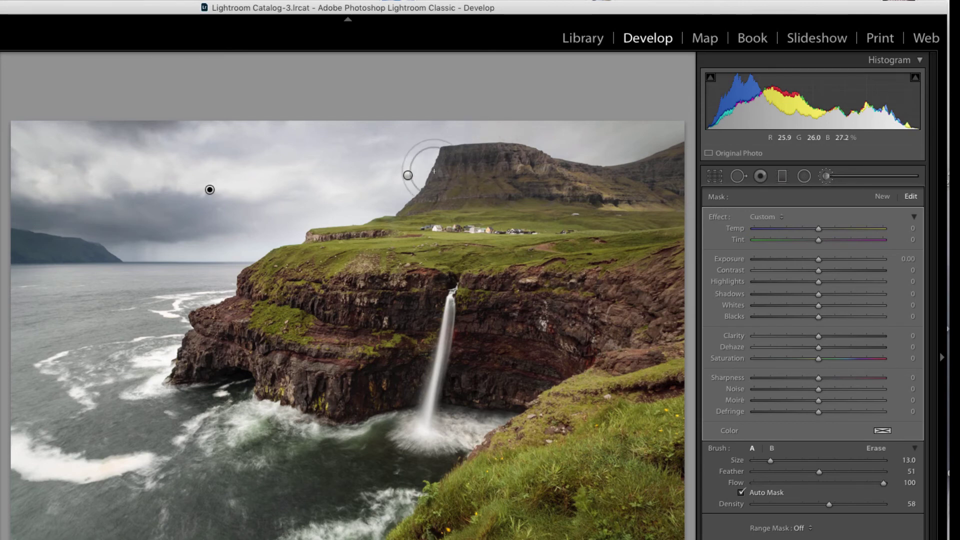
With the overlay shown, extend the second mask over the central clouds and, at brush size 16, the sky's left edge
key(o)
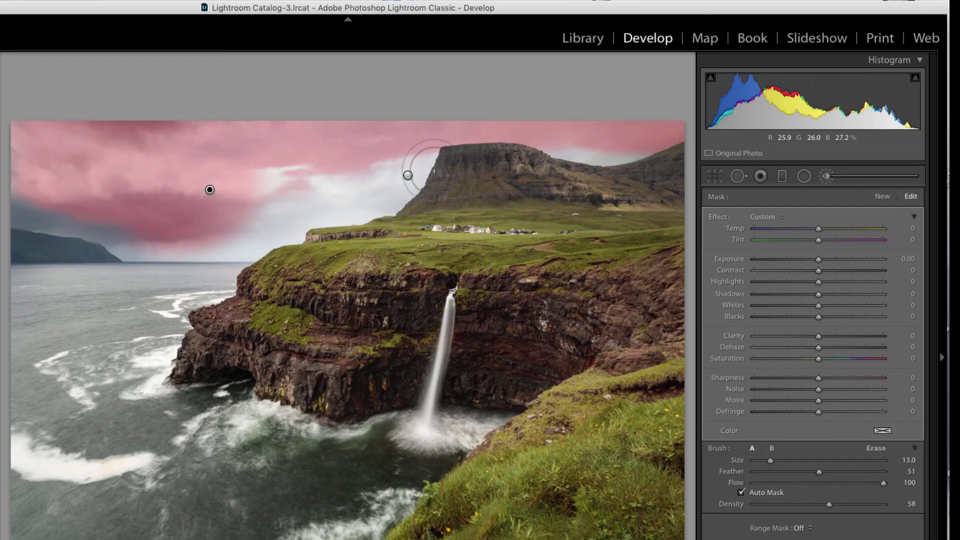
mouse_move(310, 166)
mouse_down()
mouse_move(215, 172)
mouse_move(395, 148)
mouse_move(268, 157)
mouse_move(276, 166)
mouse_move(259, 176)
mouse_move(275, 186)
mouse_up()
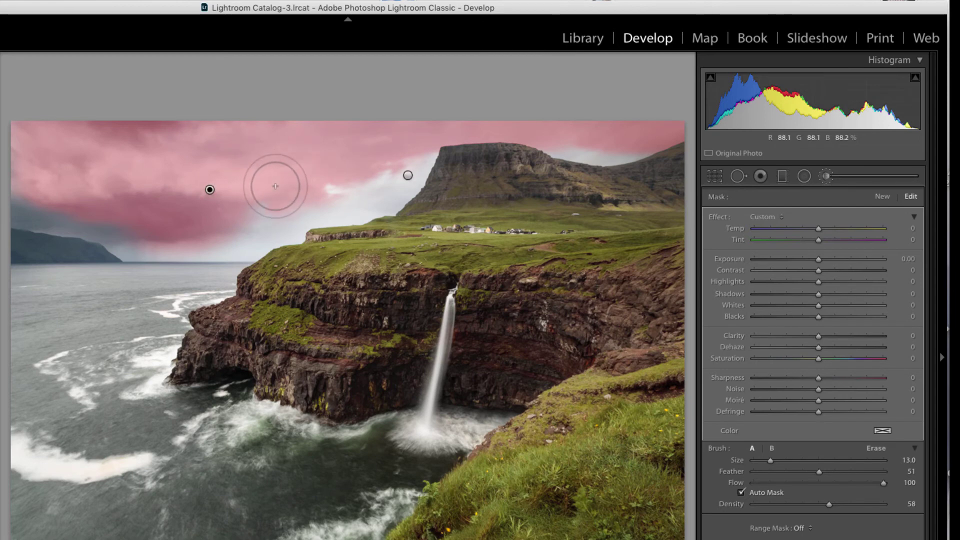
key(bracketright)
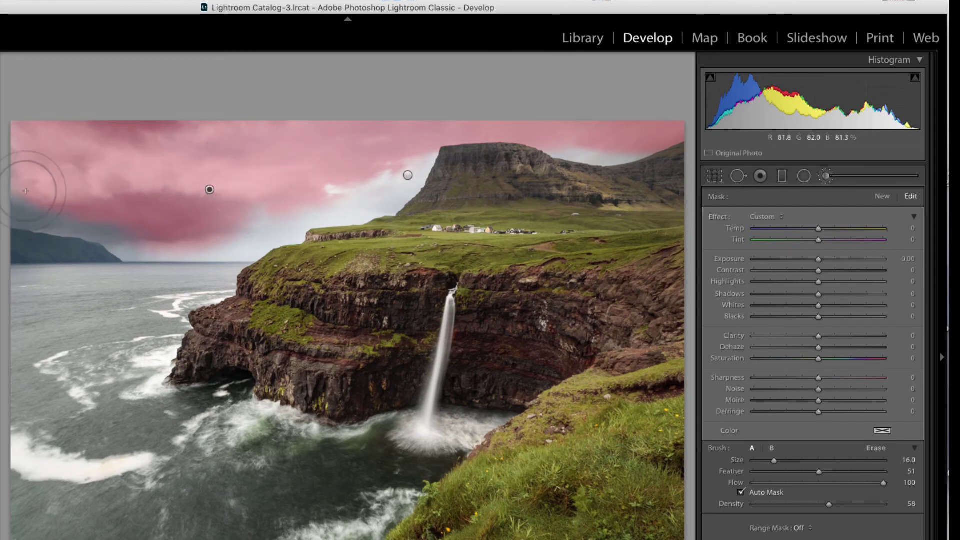
drag(27, 190, 8, 185)
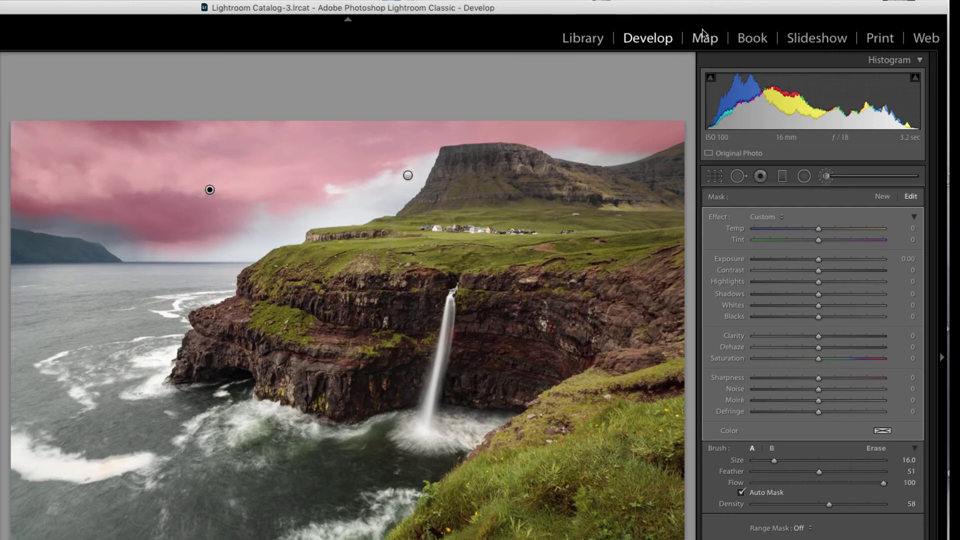
key(o)
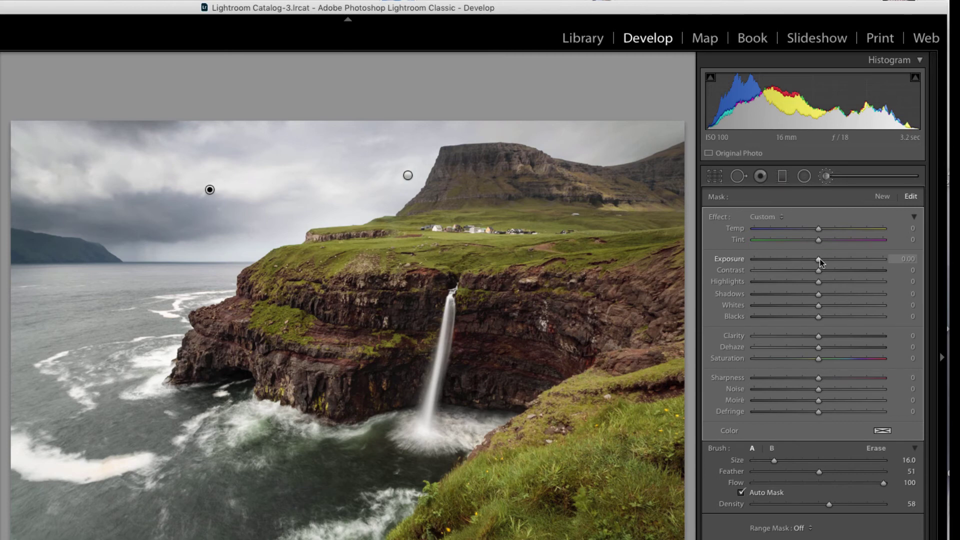
Set the second sky mask's exposure to -0.60 and its blacks to -32
drag(820, 259, 807, 260)
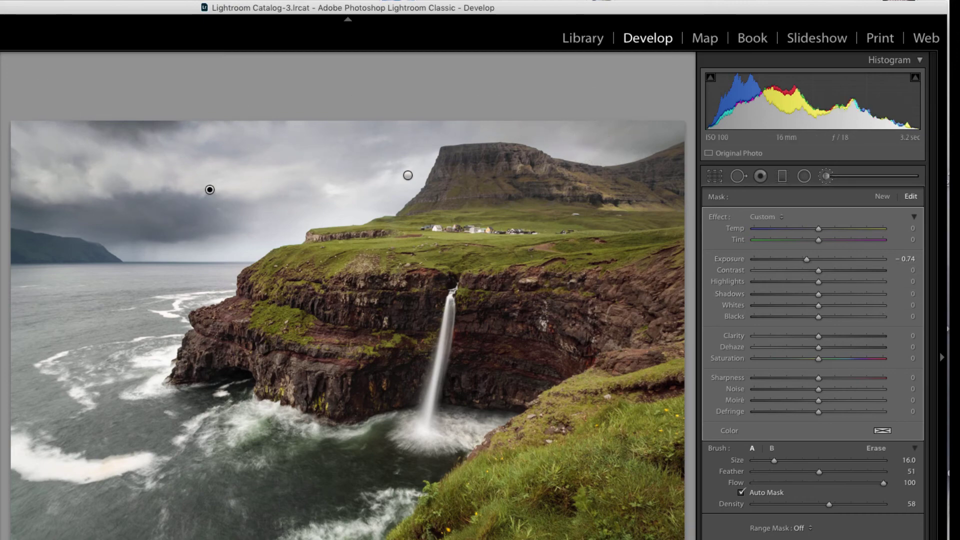
key(z)
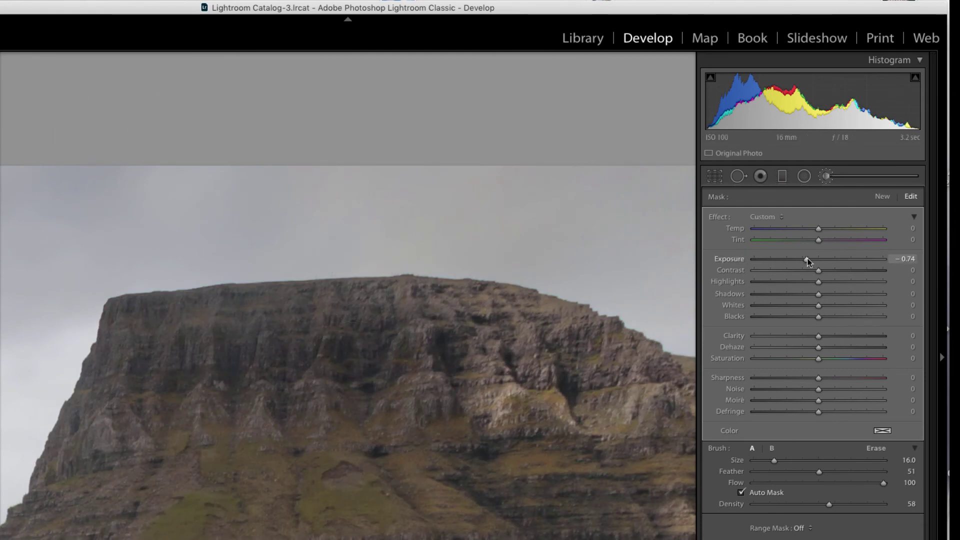
drag(808, 258, 808, 258)
drag(5, 102, 0, 106)
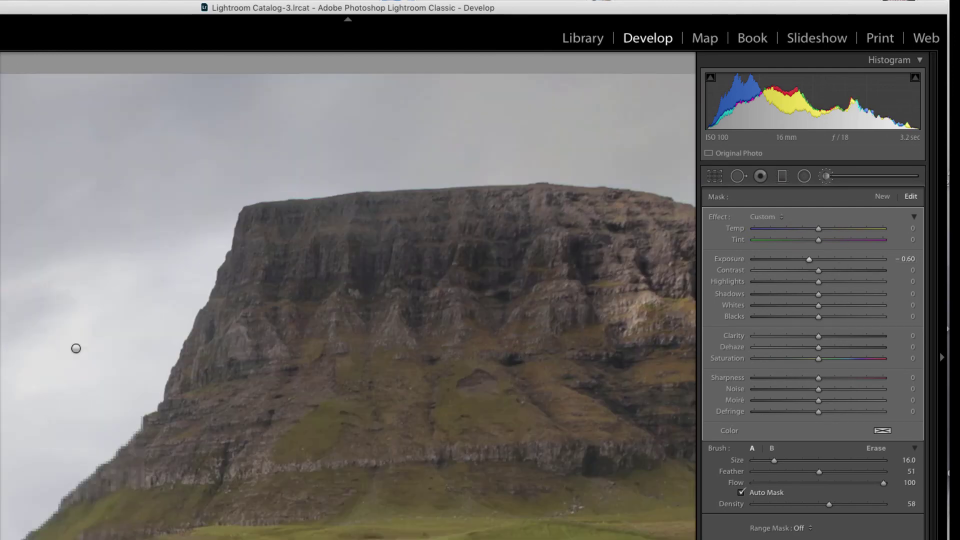
key(z)
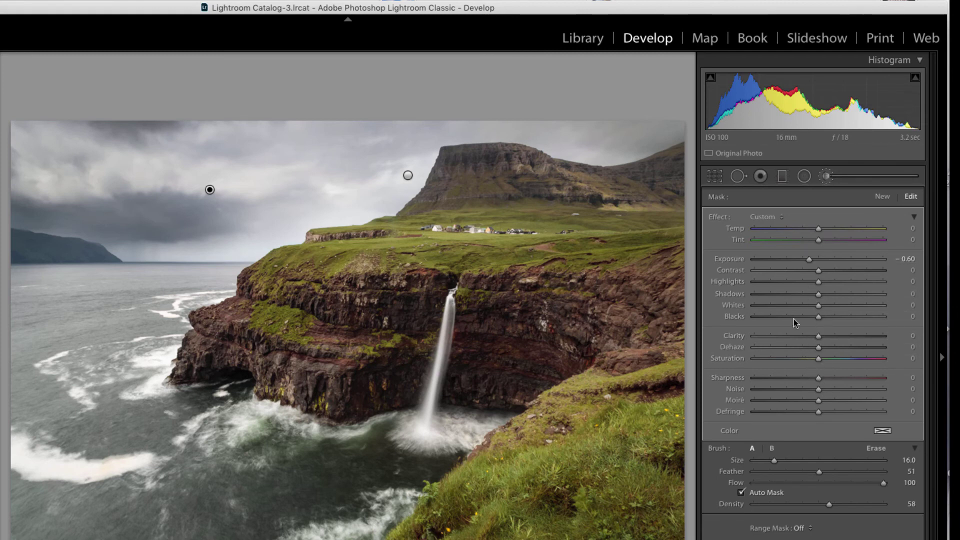
drag(819, 317, 795, 320)
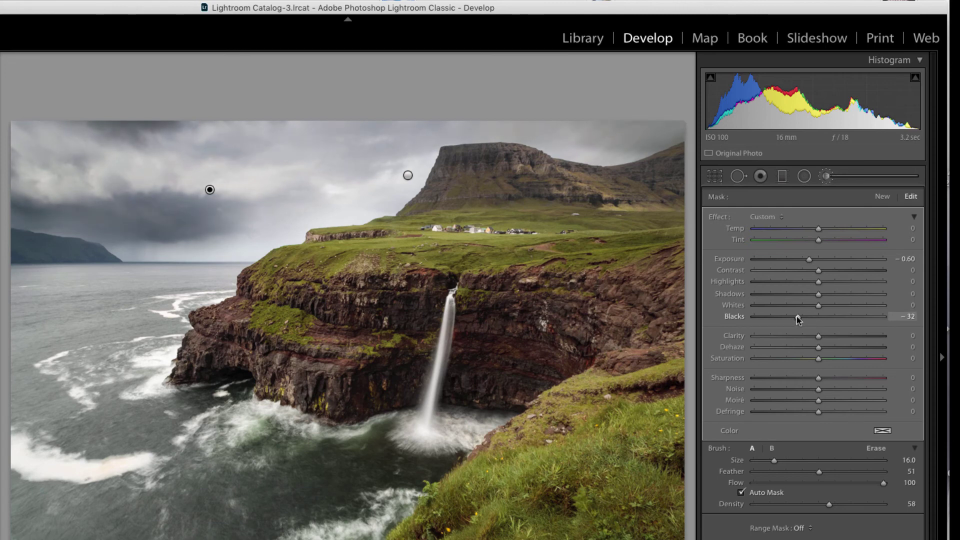